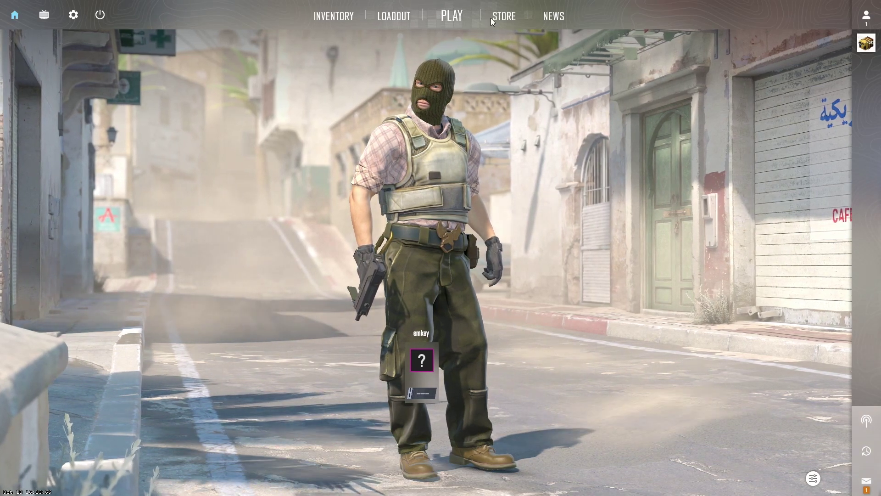
Step: Show the store's Market grid of weapon cases like Revolution, Recoil and Dreams & Nightmares
click(509, 16)
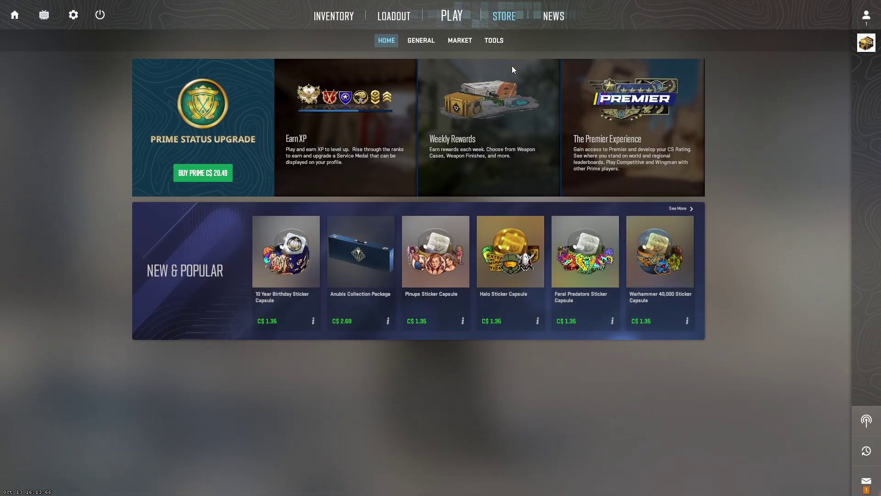
click(454, 41)
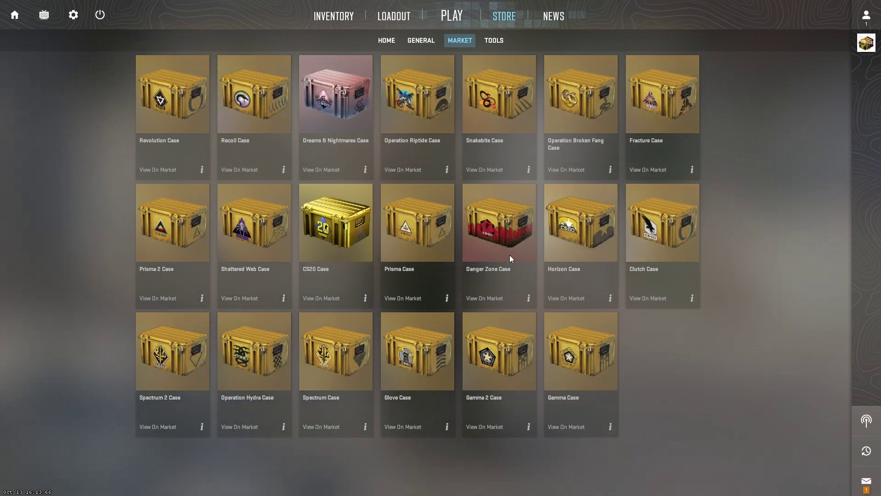
Step: Bring up the Steam overlay over the game with Shift+Tab
key(shift+Tab)
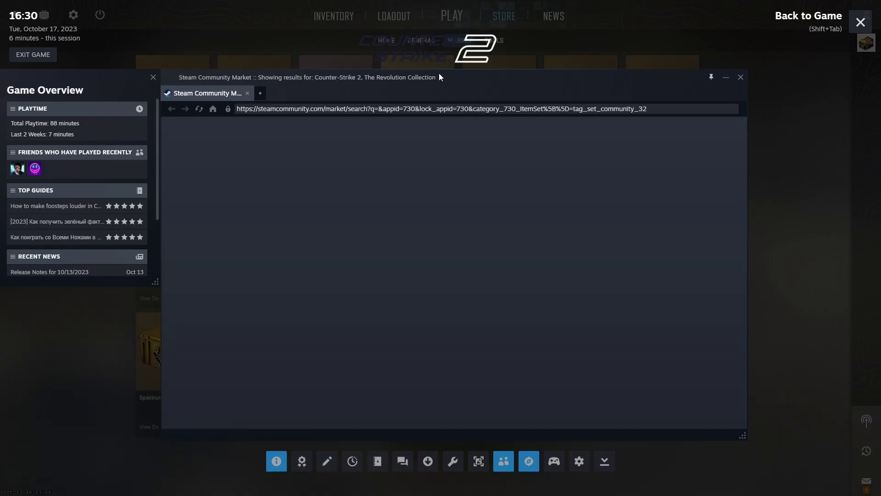
scroll(409, 302, down, 3)
scroll(411, 243, up, 3)
mouse_move(451, 235)
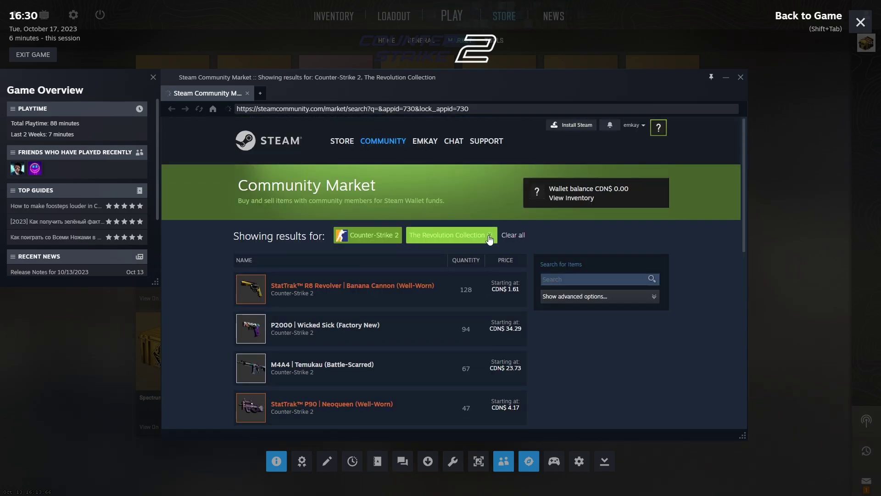
scroll(431, 302, down, 2)
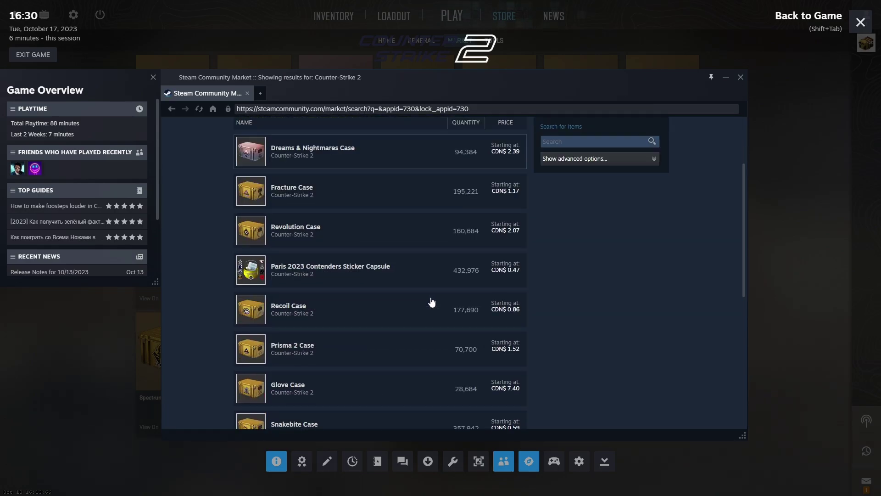
scroll(432, 303, down, 1)
scroll(432, 303, up, 1)
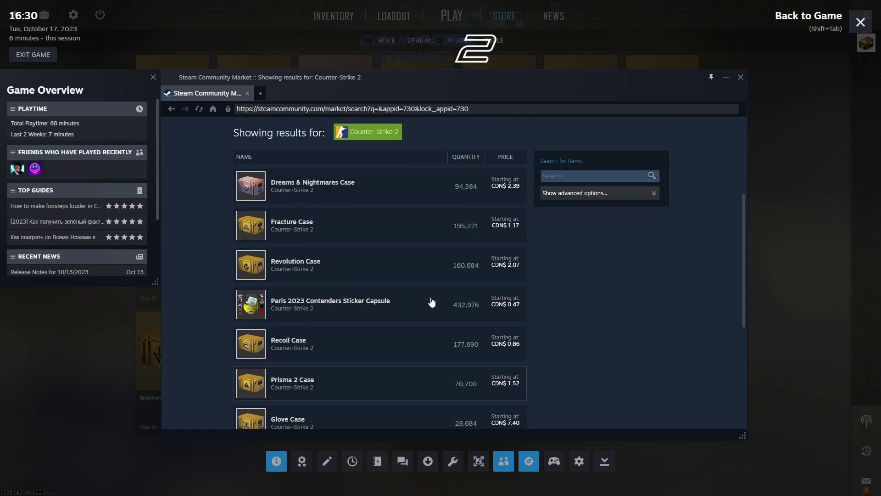
scroll(432, 302, up, 2)
Step: Close the Steam Community Market browser window, leaving the friends list over the case grid
click(740, 77)
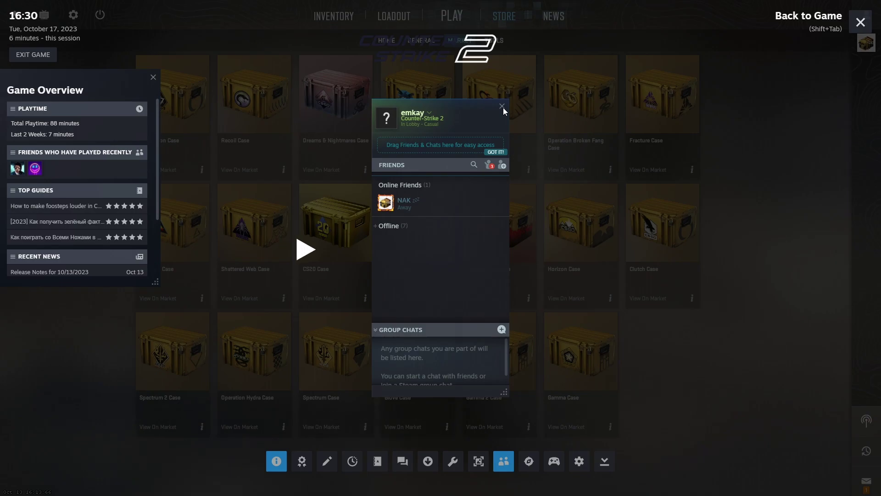
Step: Dismiss the friends list and open a new steamcommunity.com browser window
click(500, 108)
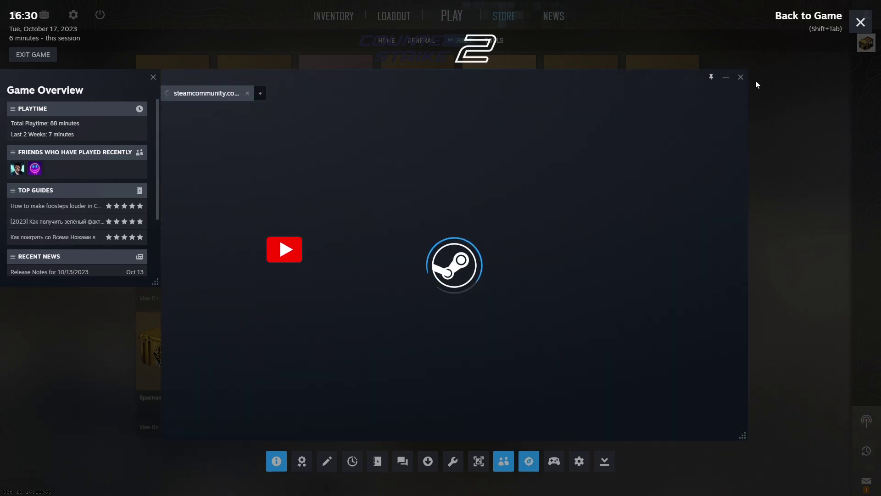